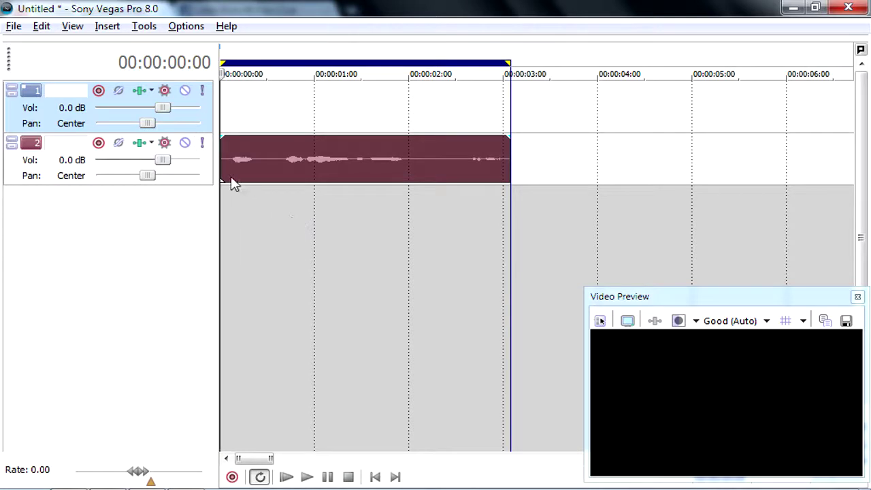
Move the voice clip from track 2 up onto track 1 and play it once
{"action": "key", "text": "space"}
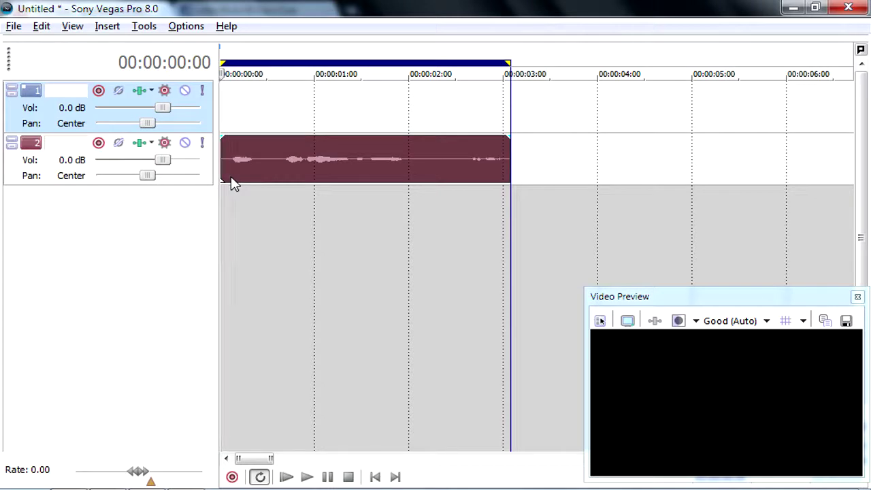
{"action": "left_click_drag", "start_coordinate": [288, 175], "coordinate": [287, 132]}
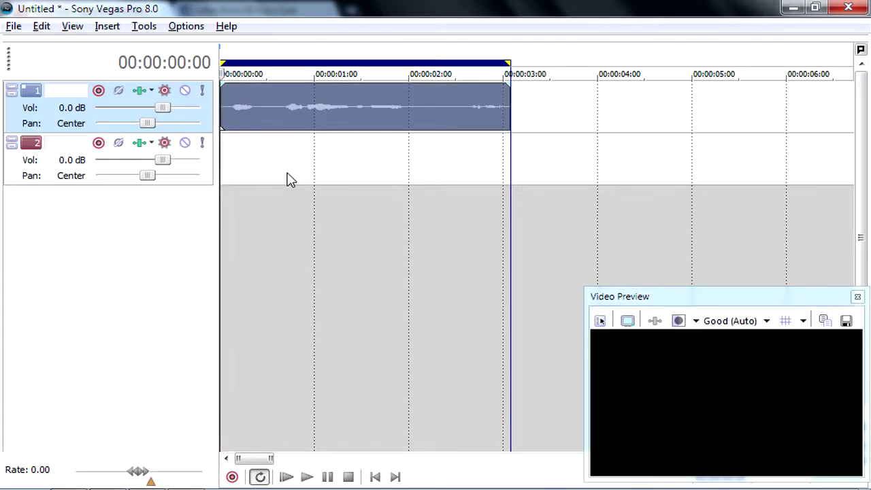
{"action": "key", "text": "space"}
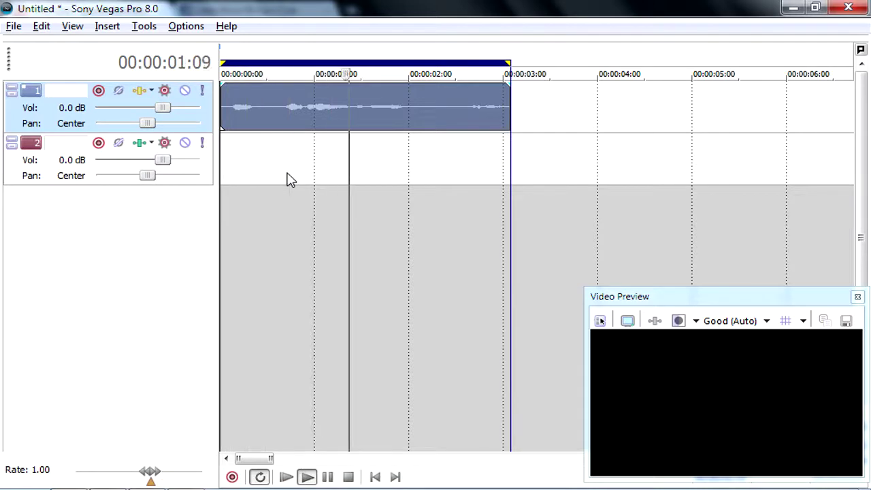
{"action": "key", "text": "space"}
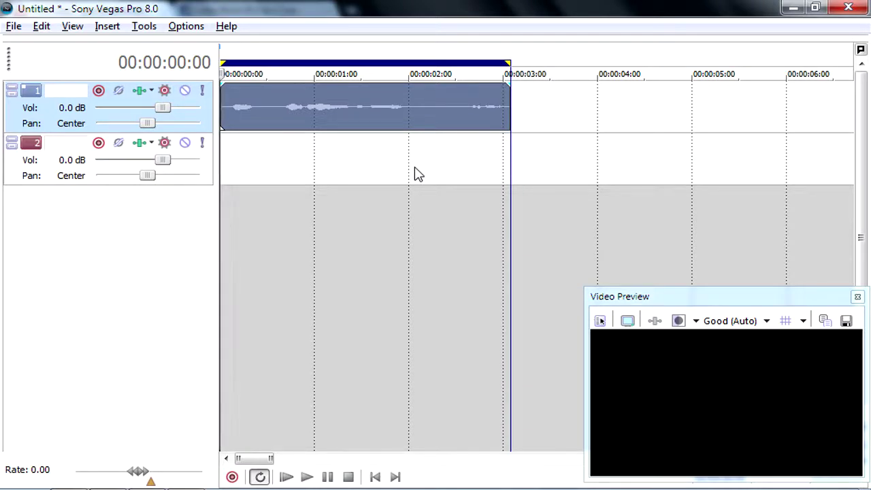
Click, double-click and drag on the track 1 header and timeline area
{"action": "left_click", "coordinate": [127, 163]}
{"action": "double_click", "coordinate": [159, 162]}
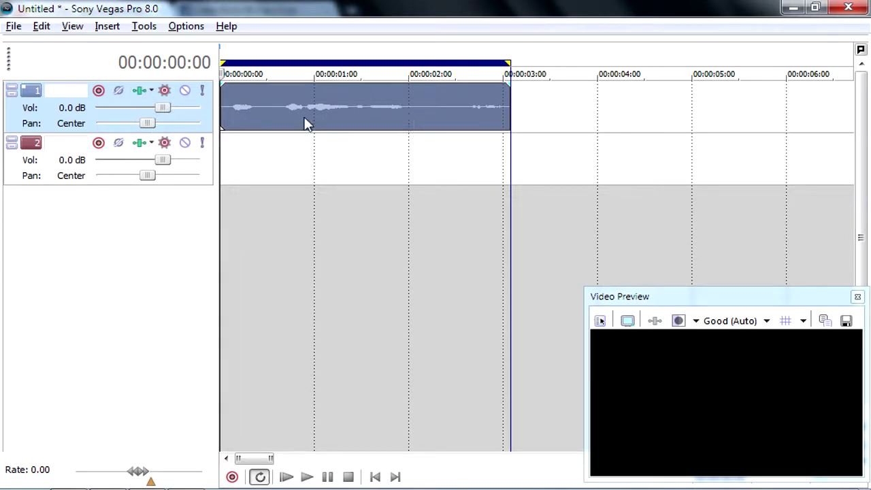
{"action": "left_click_drag", "start_coordinate": [306, 123], "coordinate": [285, 122]}
Rename track 1 to 'Edited' from its header context menu
{"action": "right_click", "coordinate": [65, 97]}
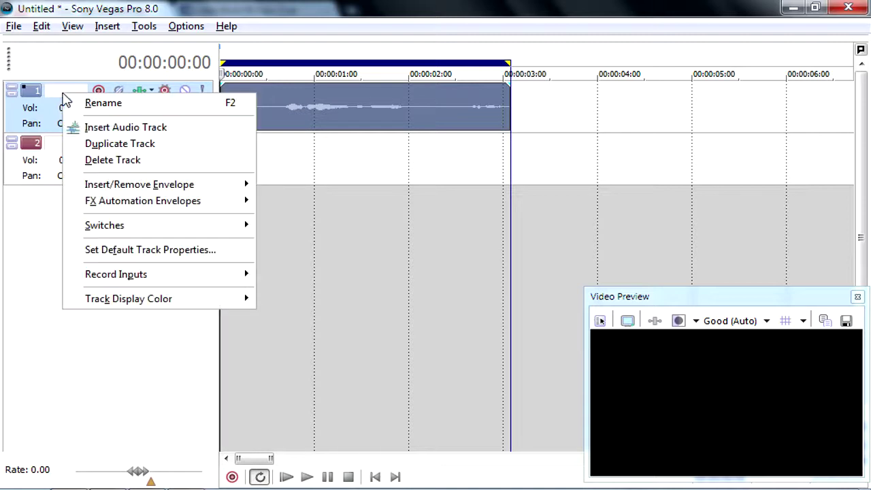
{"action": "left_click", "coordinate": [60, 95]}
{"action": "right_click", "coordinate": [70, 90]}
{"action": "left_click", "coordinate": [87, 100]}
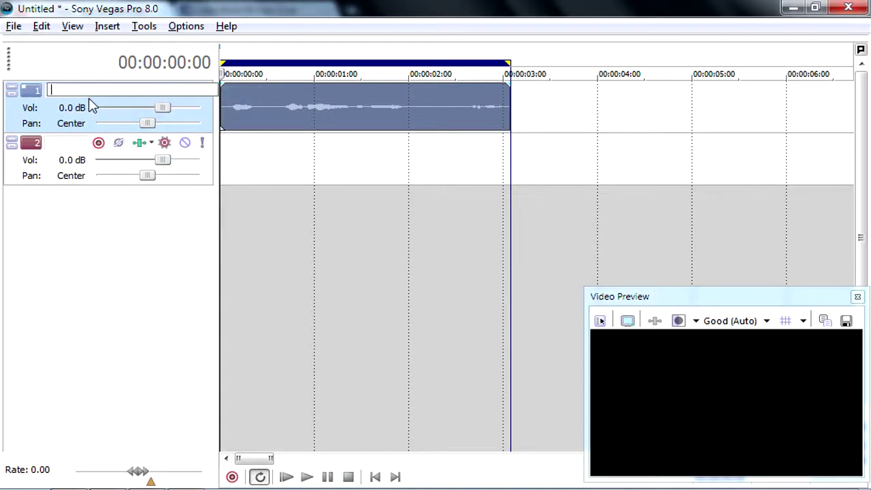
{"action": "type", "text": "Edited"}
{"action": "key", "text": "Return"}
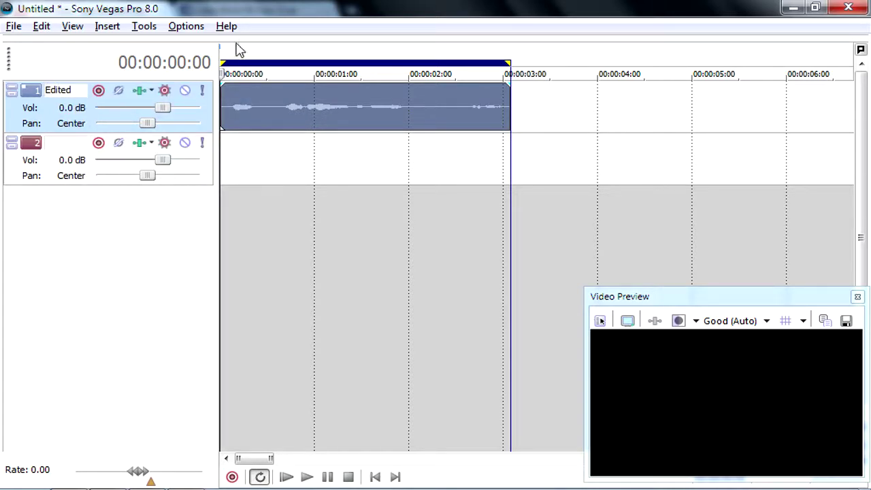
Rename track 2 to 'UnEdited'
{"action": "right_click", "coordinate": [74, 148]}
{"action": "left_click", "coordinate": [88, 157]}
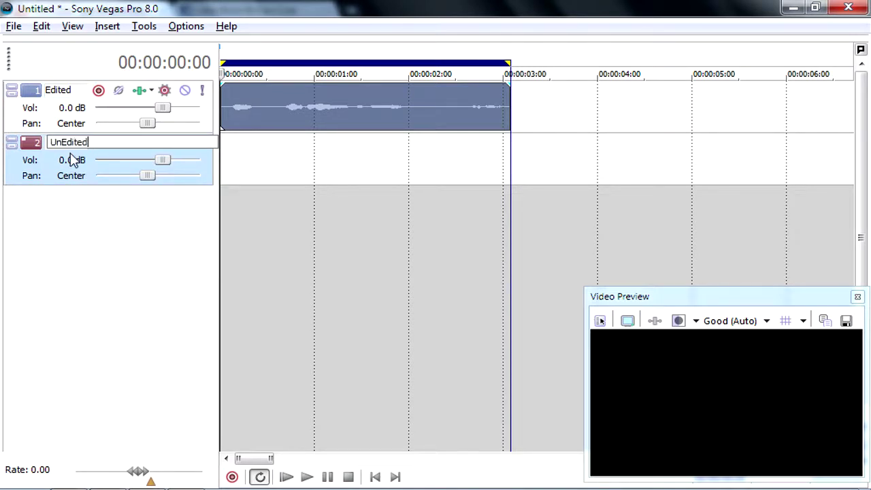
{"action": "key", "text": "Return"}
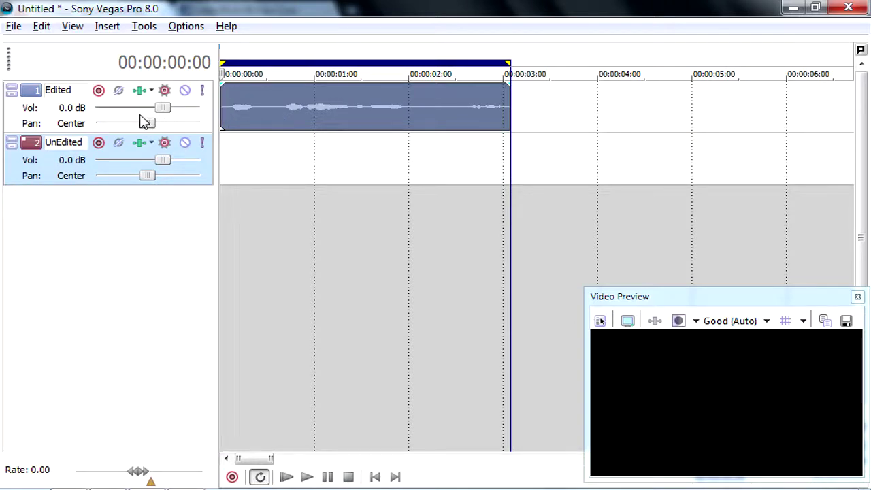
Apply the bass boost below 250 Hz preset to the Edited track's Track EQ
{"action": "left_click", "coordinate": [141, 92]}
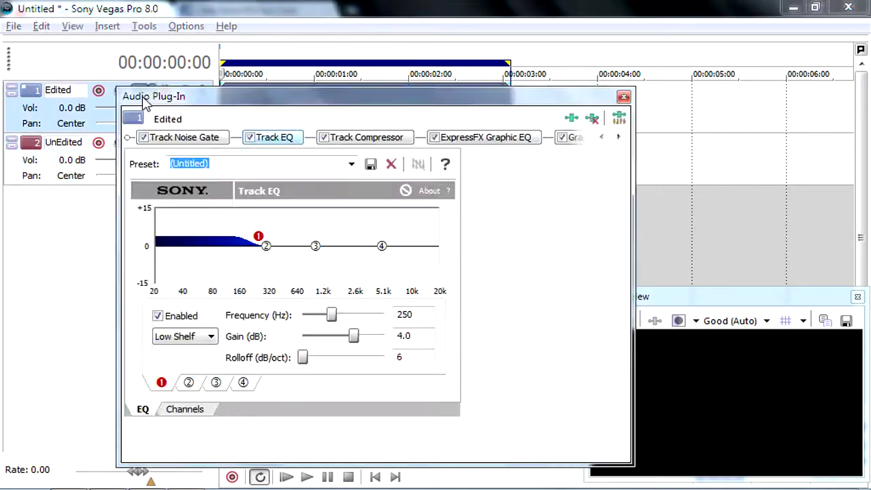
{"action": "left_click", "coordinate": [206, 139]}
{"action": "left_click", "coordinate": [296, 143]}
{"action": "left_click", "coordinate": [211, 140]}
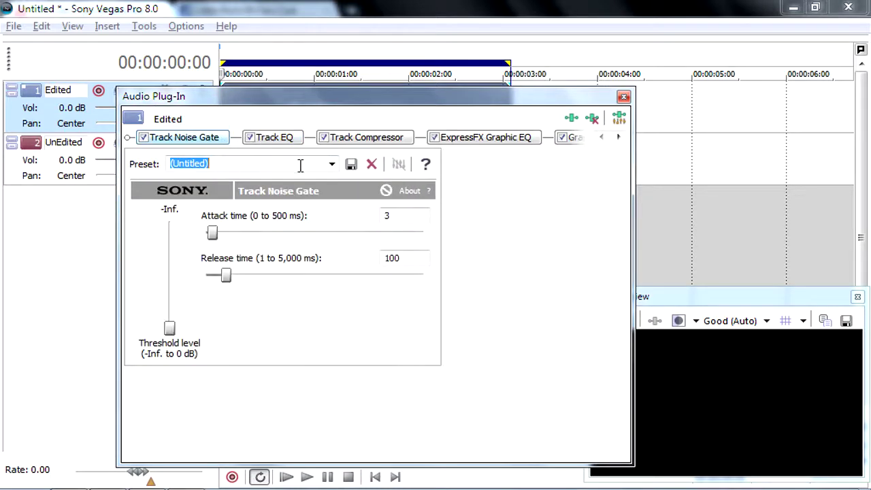
{"action": "left_click", "coordinate": [331, 164]}
{"action": "left_click", "coordinate": [331, 163]}
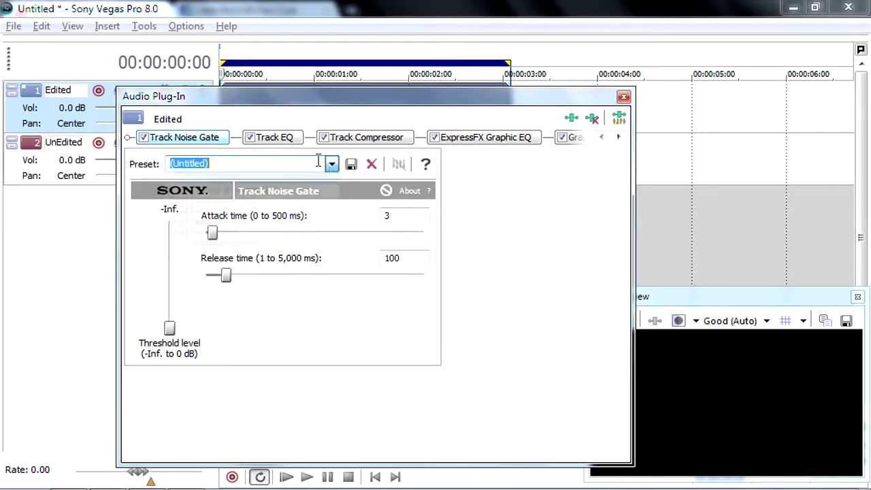
{"action": "left_click", "coordinate": [275, 136]}
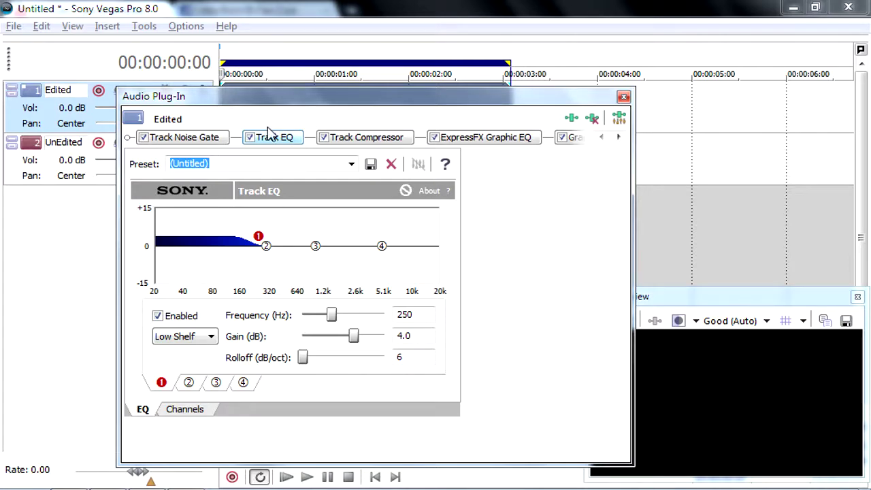
{"action": "left_click", "coordinate": [347, 164]}
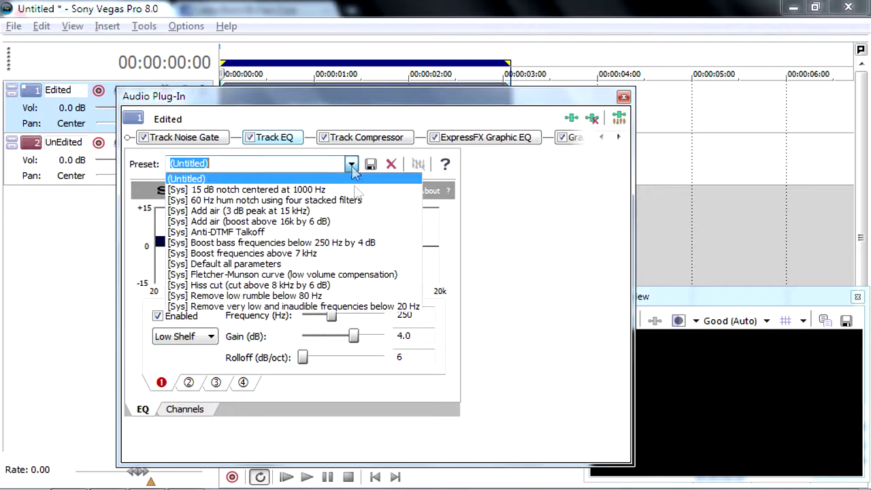
{"action": "left_click", "coordinate": [362, 249]}
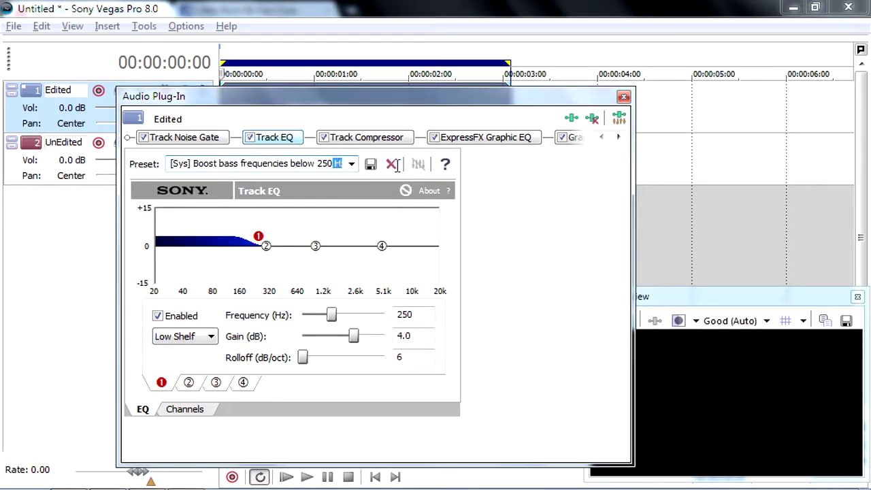
{"action": "left_click", "coordinate": [352, 164]}
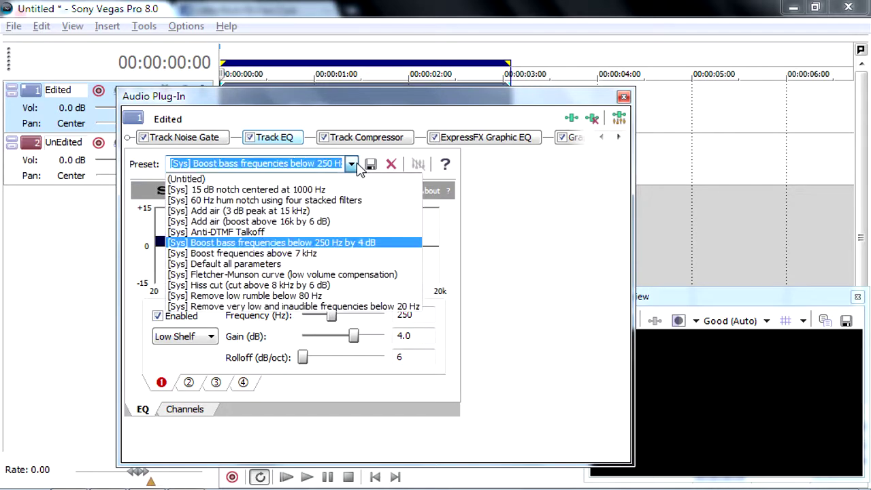
{"action": "left_click", "coordinate": [357, 166]}
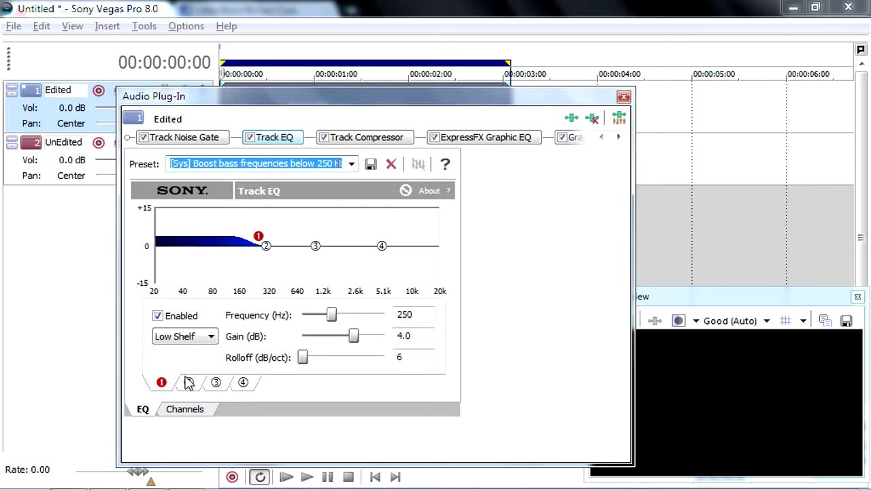
Set the Track Compressor to '6:1 compression starting at -12 dB' and open the Plug-In Chooser
{"action": "left_click", "coordinate": [342, 141]}
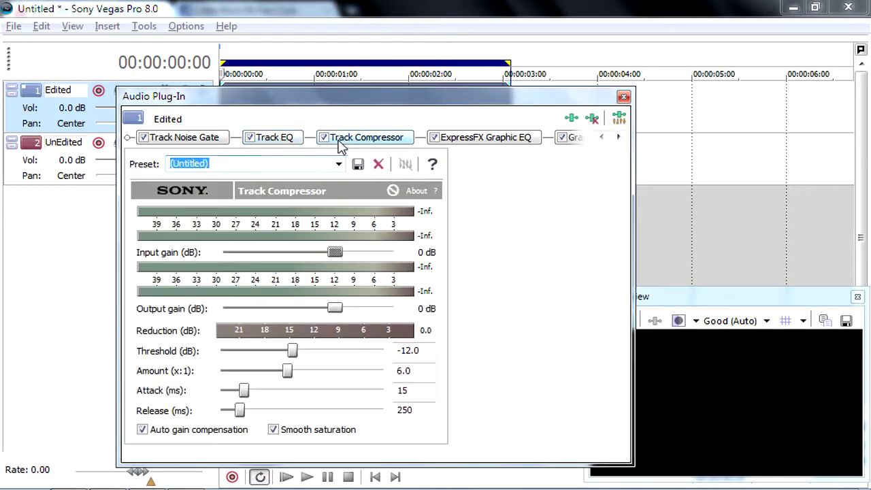
{"action": "left_click", "coordinate": [337, 165]}
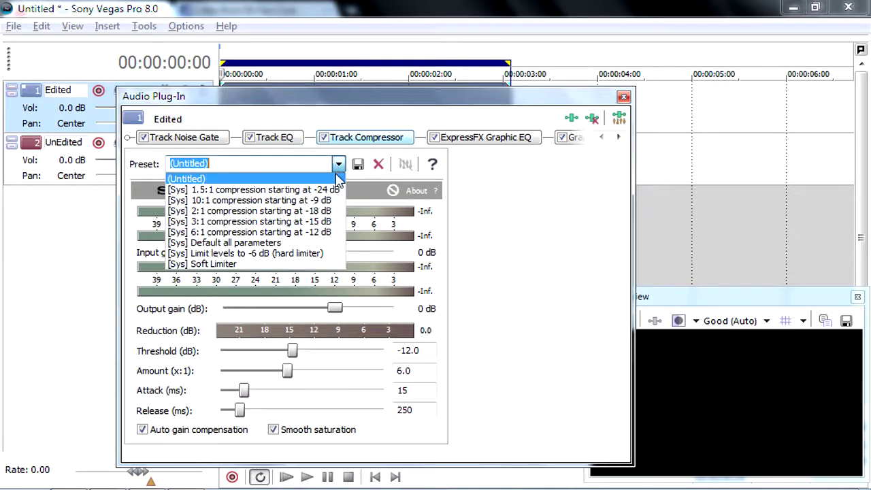
{"action": "left_click", "coordinate": [231, 238]}
{"action": "left_click", "coordinate": [481, 144]}
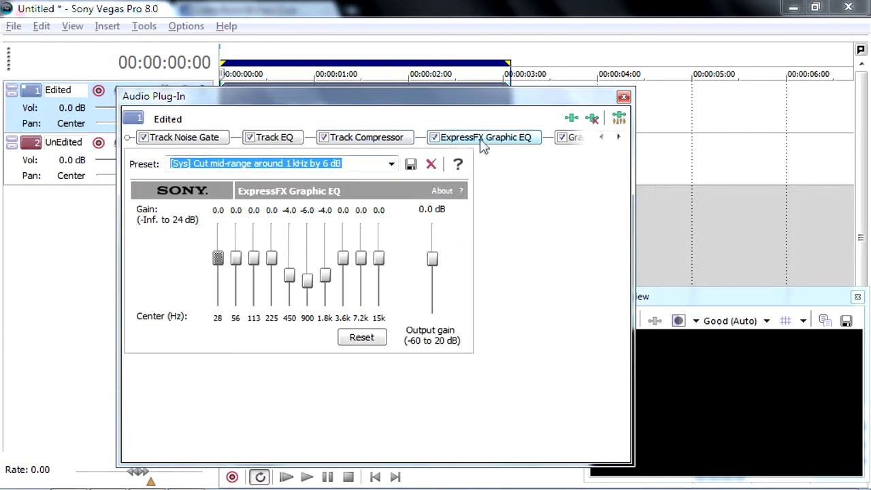
{"action": "left_click", "coordinate": [572, 120]}
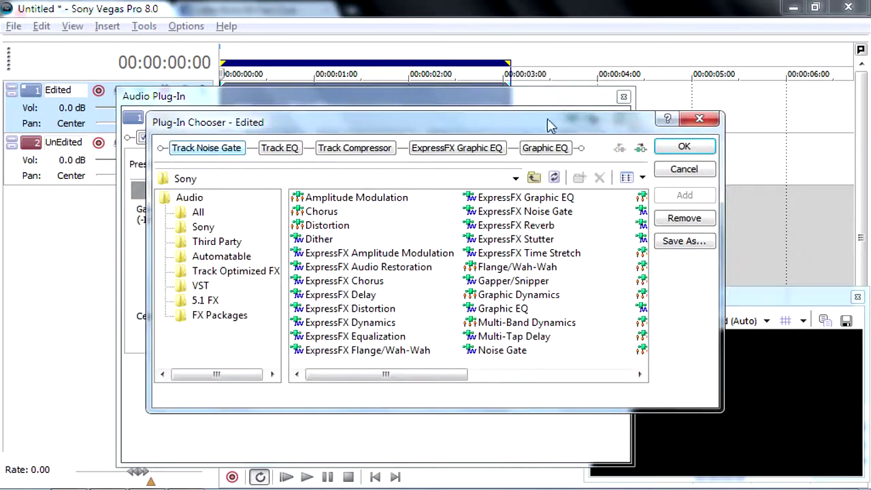
Add ExpressFX Graphic EQ to the Edited track's chain and confirm the chooser
{"action": "left_click", "coordinate": [533, 198]}
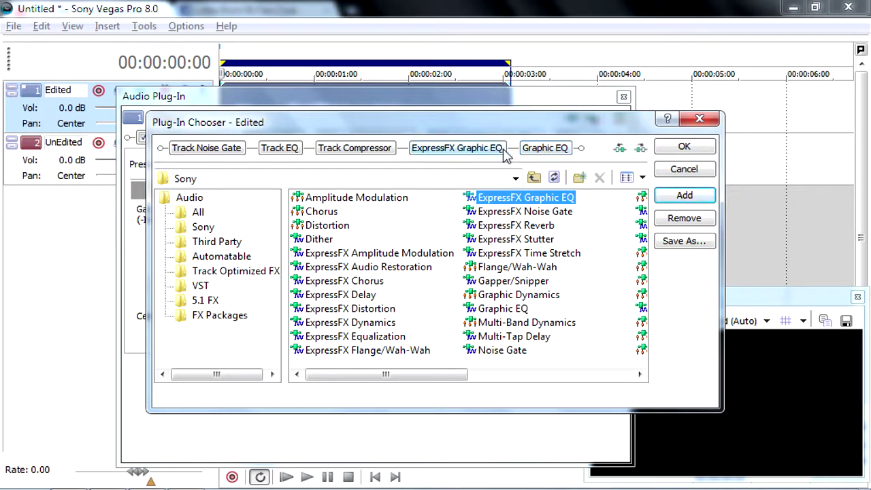
{"action": "left_click", "coordinate": [682, 149]}
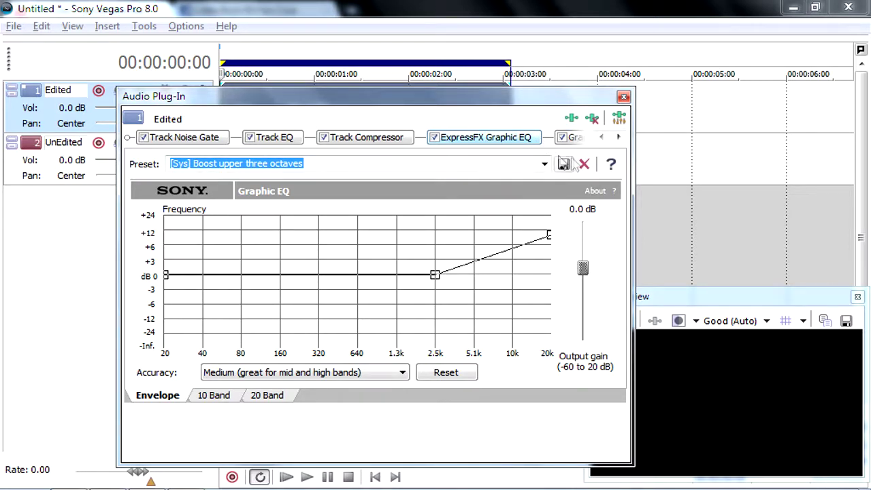
Inspect the ExpressFX Graphic EQ preset list, leaving its preset unchanged
{"action": "left_click", "coordinate": [542, 164]}
{"action": "left_click", "coordinate": [542, 164]}
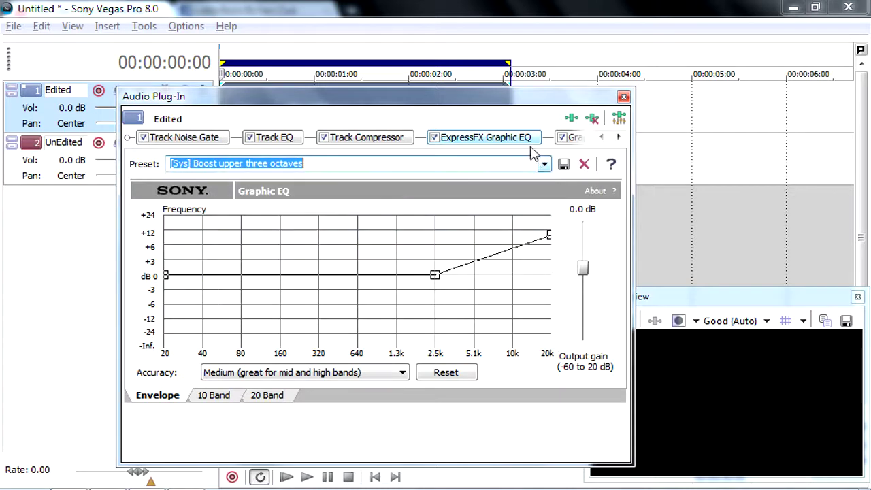
{"action": "left_click", "coordinate": [527, 143]}
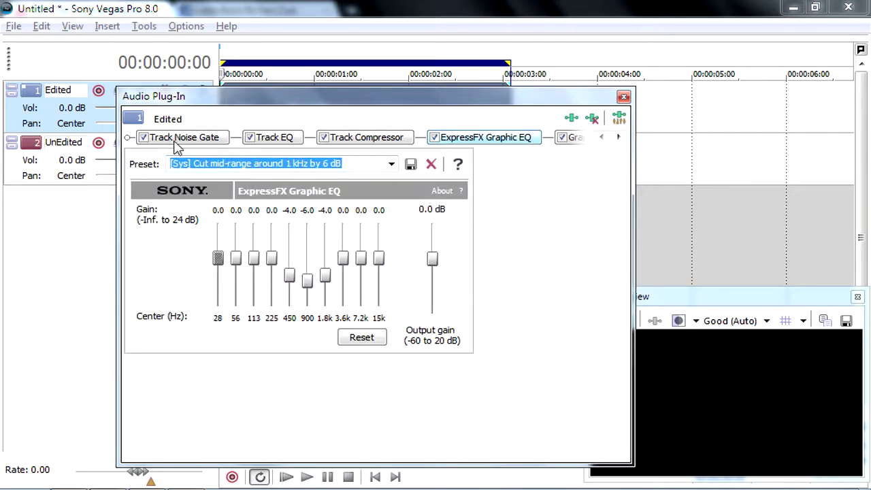
{"action": "left_click", "coordinate": [392, 164]}
{"action": "left_click", "coordinate": [392, 163]}
{"action": "left_click_drag", "start_coordinate": [377, 164], "coordinate": [197, 170]}
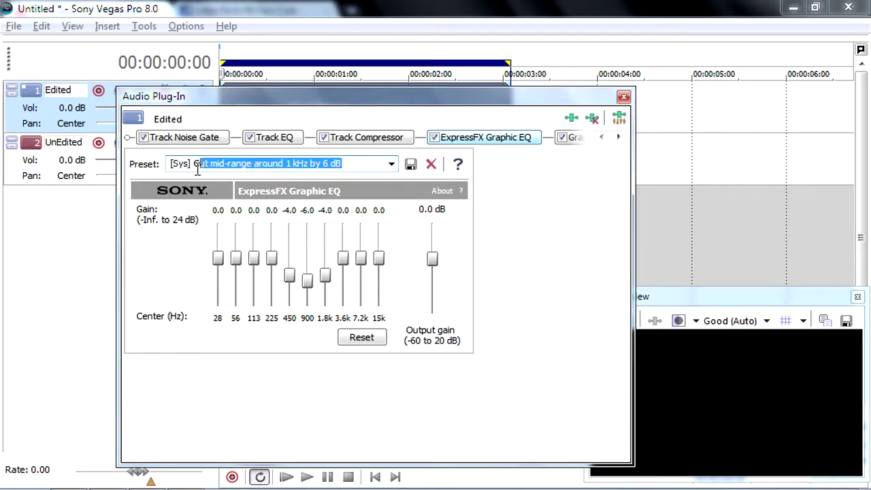
{"action": "left_click", "coordinate": [196, 169]}
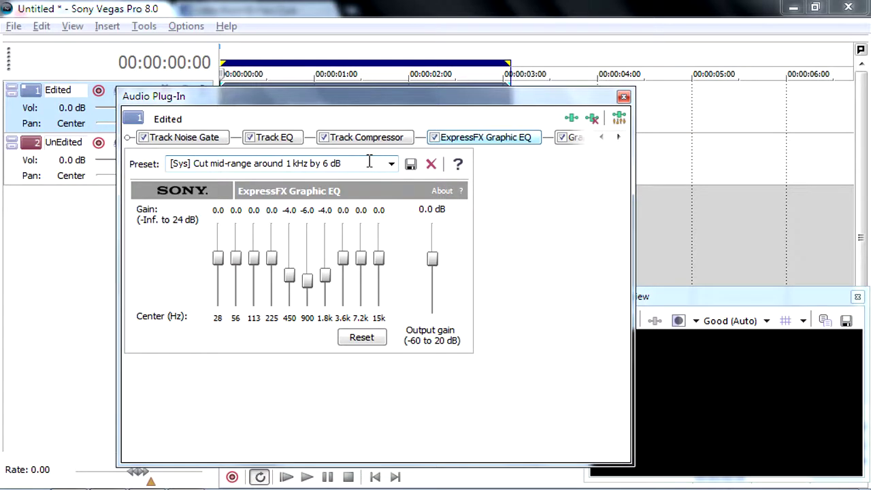
{"action": "left_click", "coordinate": [398, 164]}
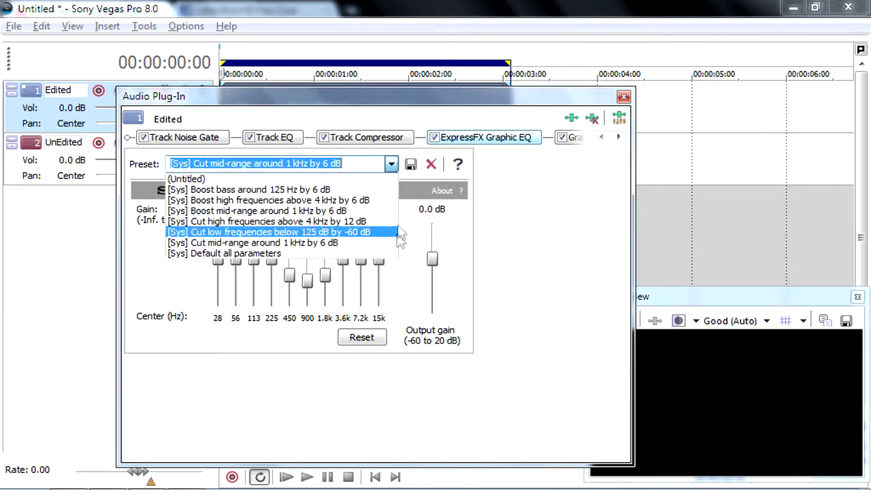
{"action": "left_click", "coordinate": [393, 164]}
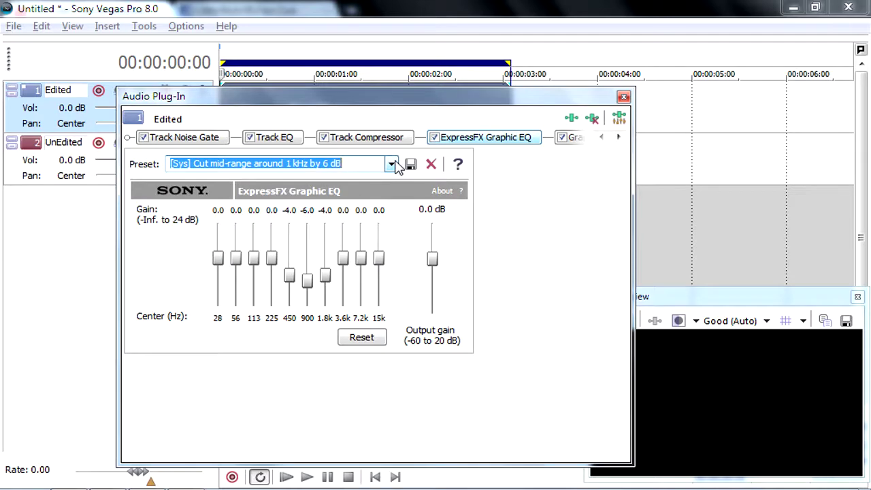
{"action": "left_click", "coordinate": [397, 167]}
{"action": "left_click", "coordinate": [389, 166]}
Check the Graphic EQ's 'Boost upper three octaves' preset, then show the Track Noise Gate
{"action": "left_click", "coordinate": [575, 138]}
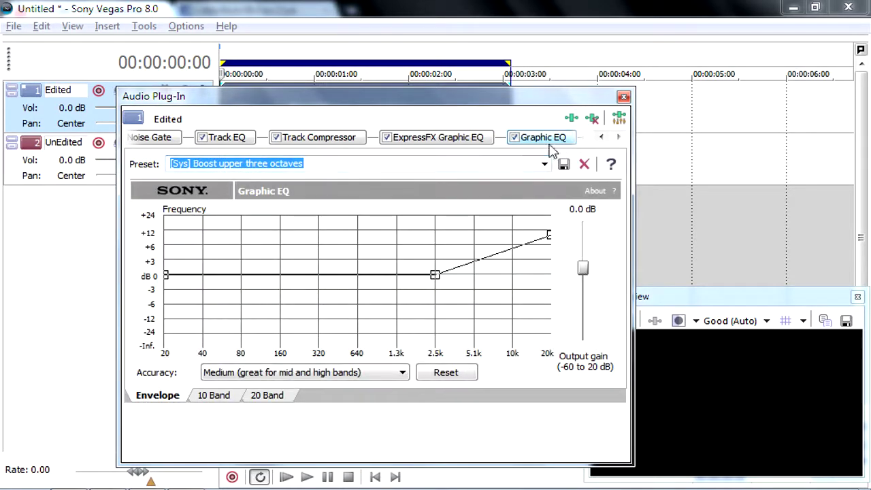
{"action": "left_click", "coordinate": [378, 164]}
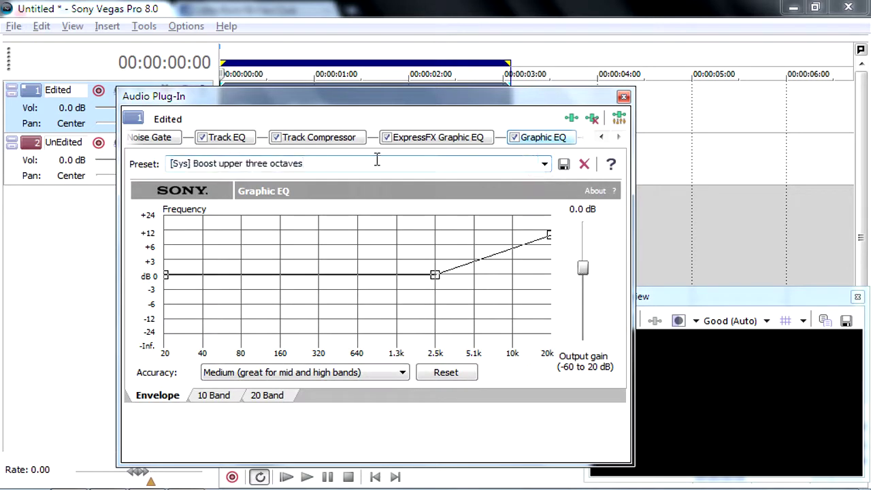
{"action": "left_click_drag", "start_coordinate": [377, 164], "coordinate": [194, 164]}
{"action": "left_click", "coordinate": [332, 165]}
{"action": "double_click", "coordinate": [333, 166]}
{"action": "left_click", "coordinate": [332, 165]}
{"action": "triple_click", "coordinate": [332, 166]}
{"action": "left_click", "coordinate": [332, 166]}
{"action": "left_click", "coordinate": [146, 139]}
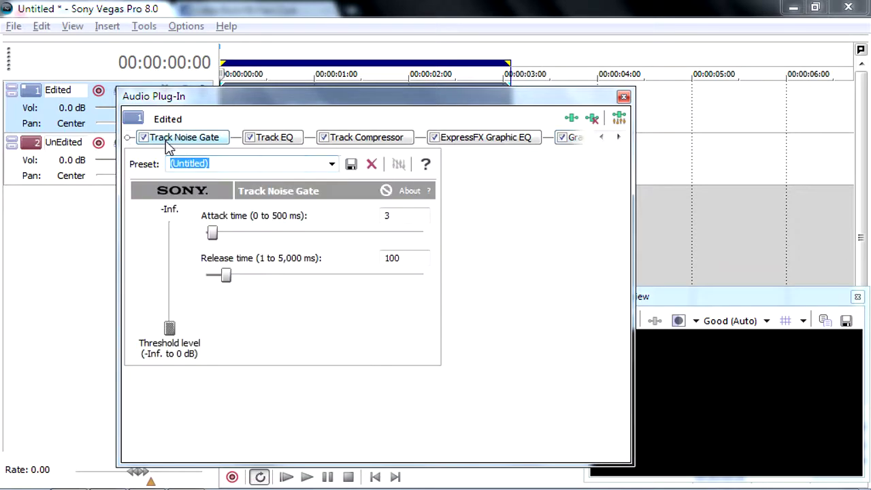
Close the Audio Plug-In window and play the voice clip with its effects chain
{"action": "left_click", "coordinate": [623, 95]}
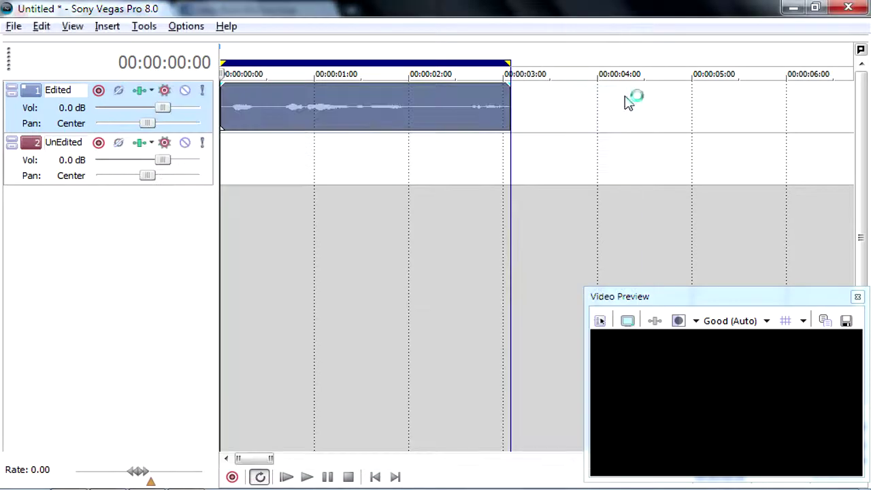
{"action": "key", "text": "space"}
{"action": "key", "text": "space"}
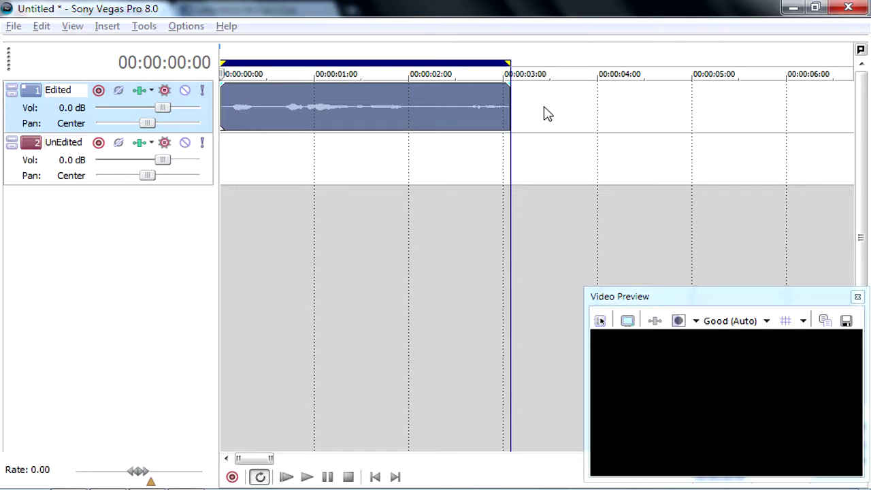
{"action": "key", "text": "space"}
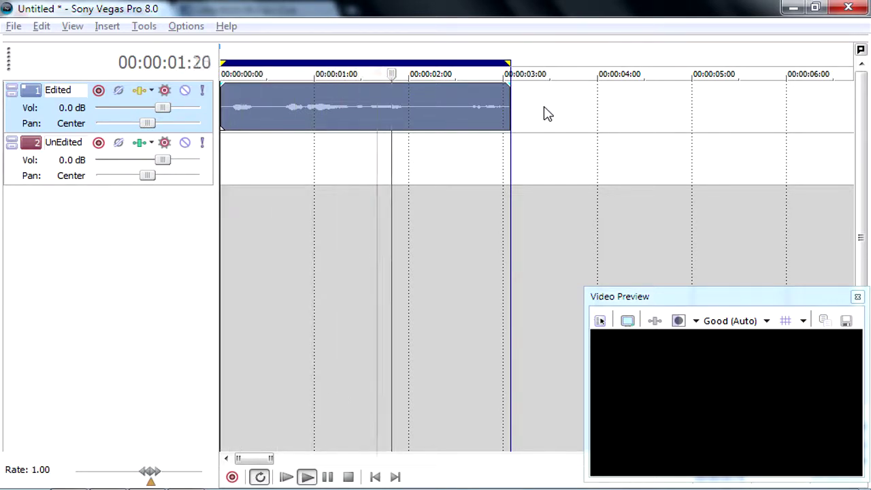